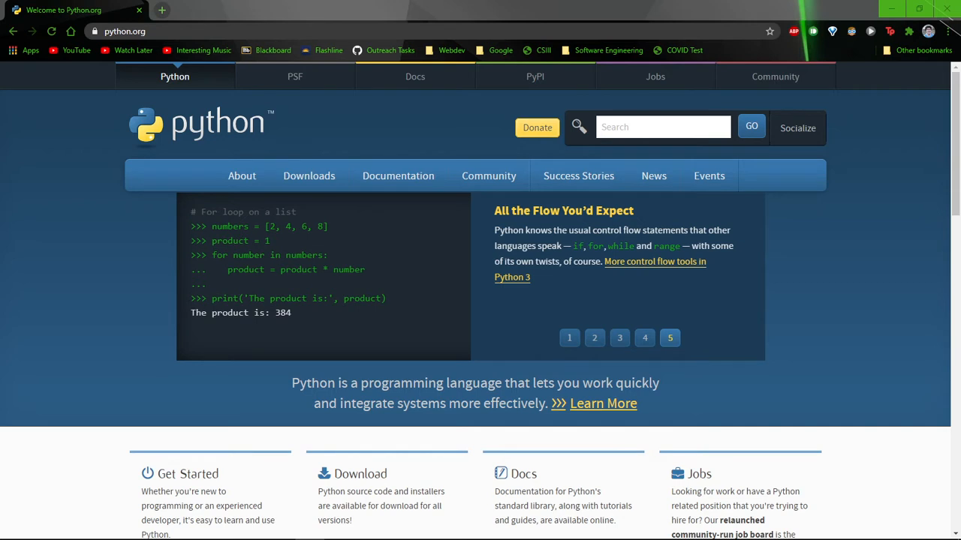
# Step: Download the Python 3.9.1 installer for Windows from python.org
pyautogui.click(122, 34)
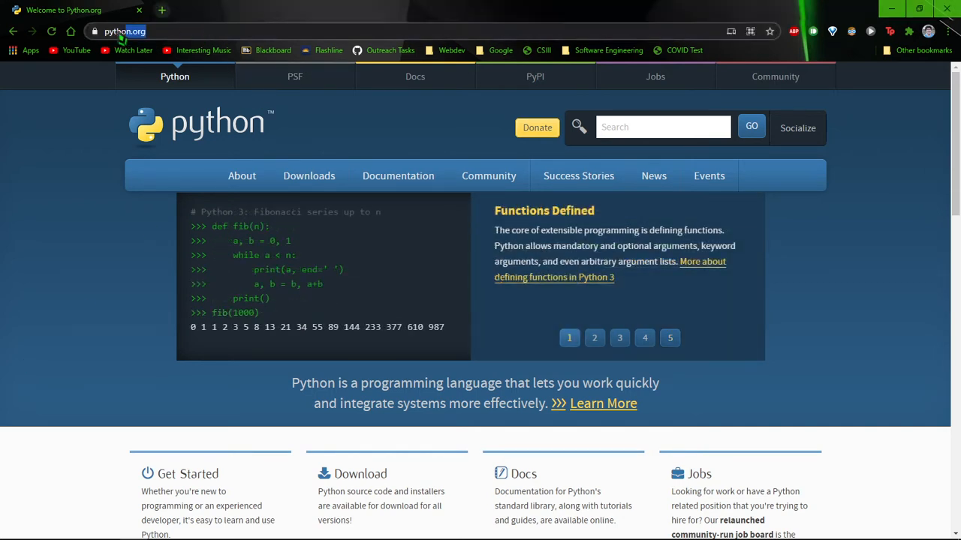
pyautogui.click(222, 34)
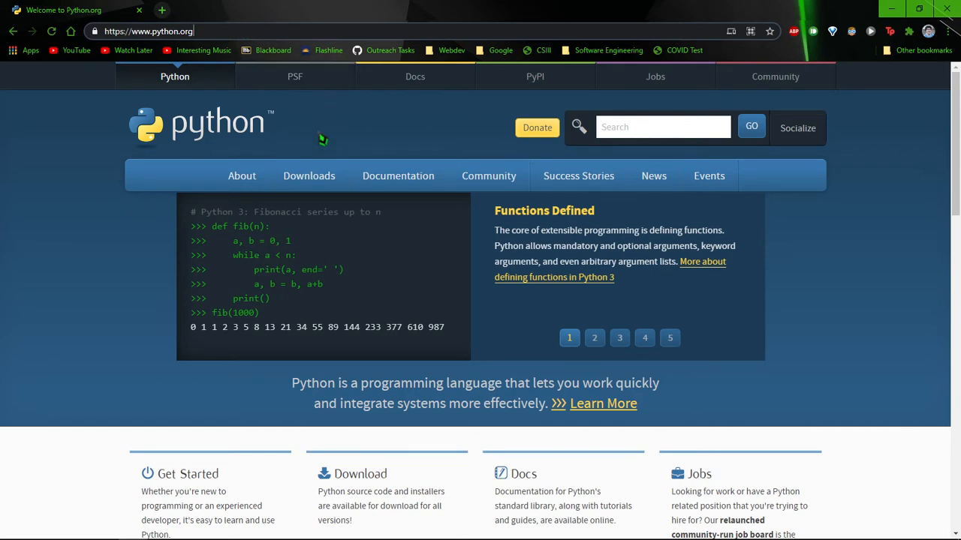
pyautogui.moveTo(310, 179)
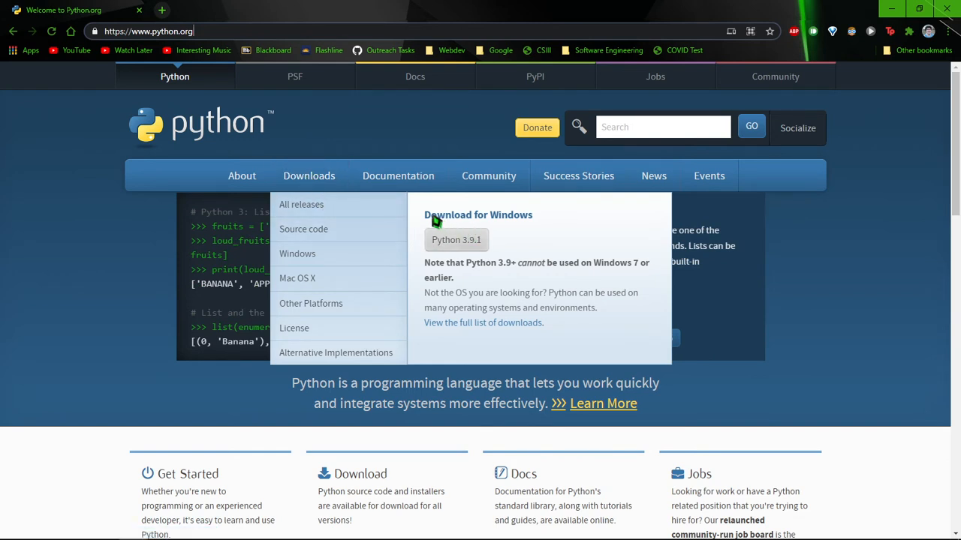
pyautogui.moveTo(424, 215); pyautogui.dragTo(538, 221)
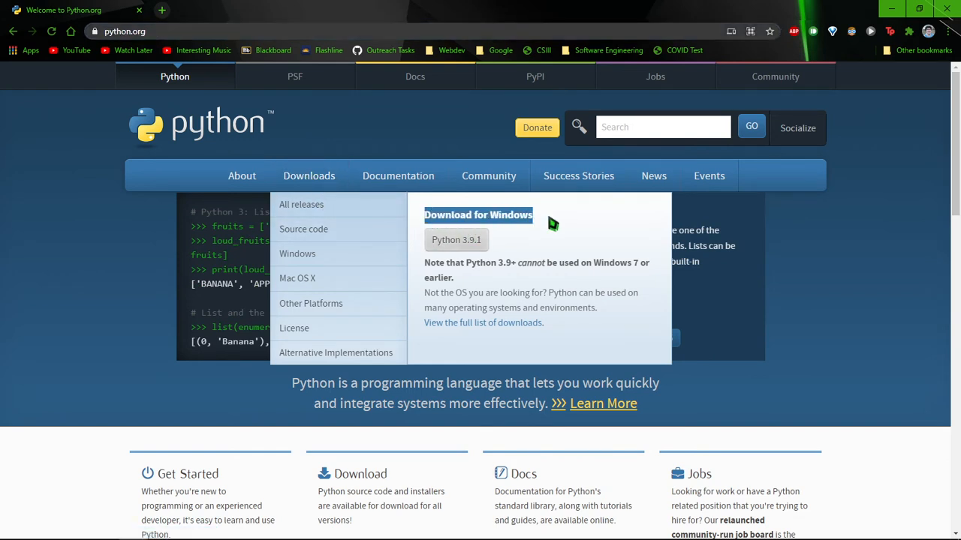
pyautogui.click(553, 221)
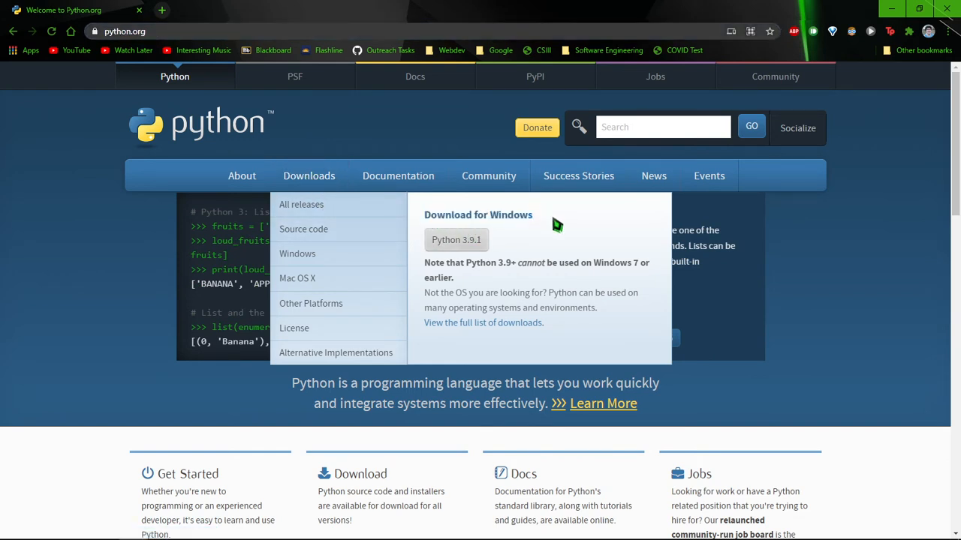
pyautogui.click(455, 240)
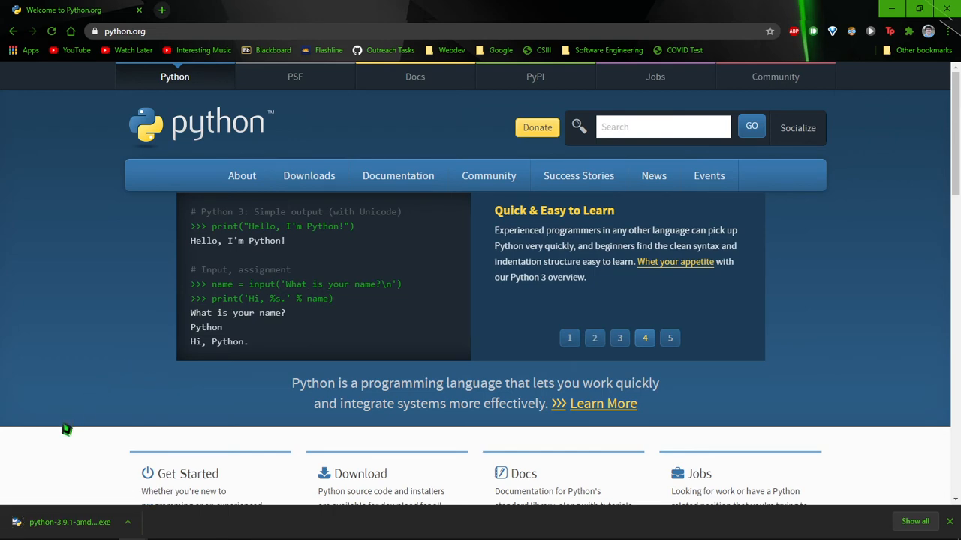
# Step: Run the downloaded installer and install Python 3.9.1 with default settings and Python 3.9 added to PATH, then close the setup
pyautogui.click(54, 528)
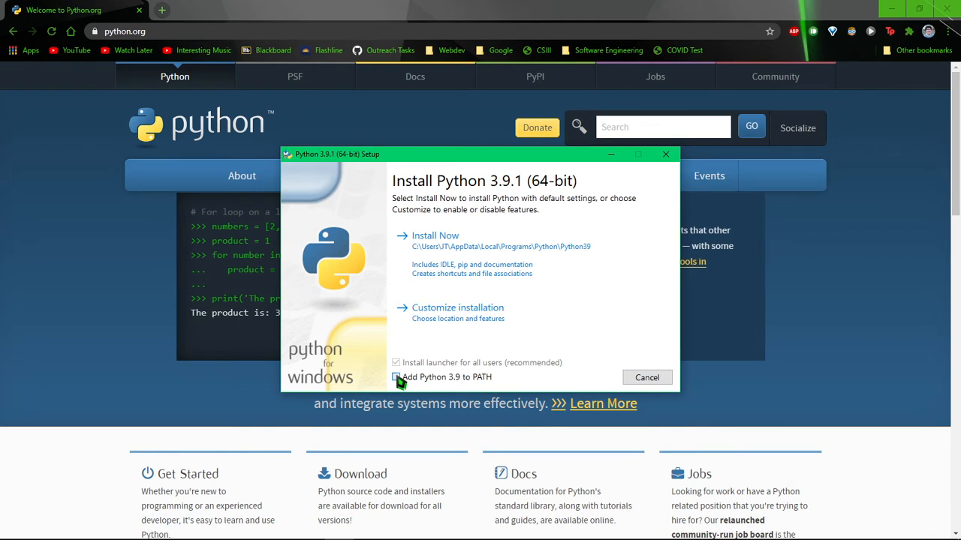
pyautogui.click(397, 378)
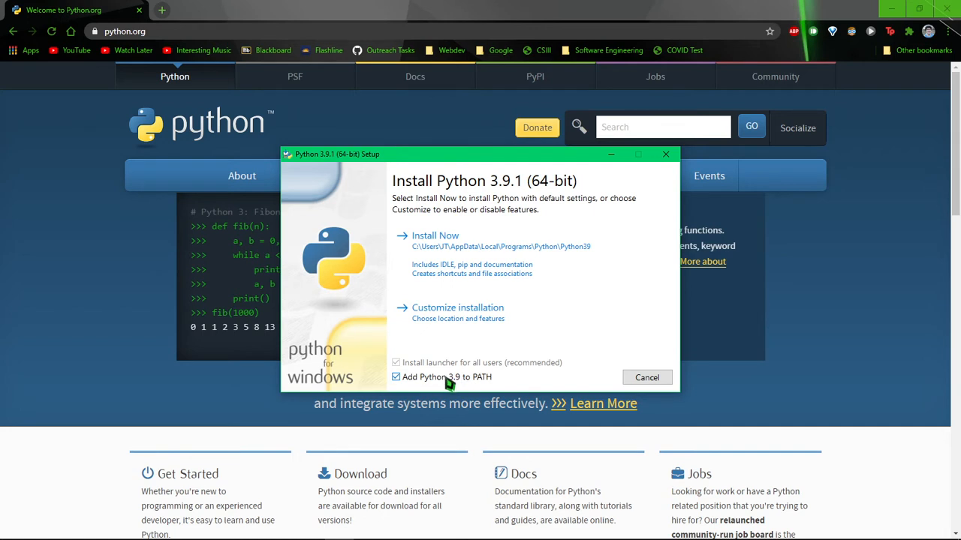
pyautogui.click(425, 244)
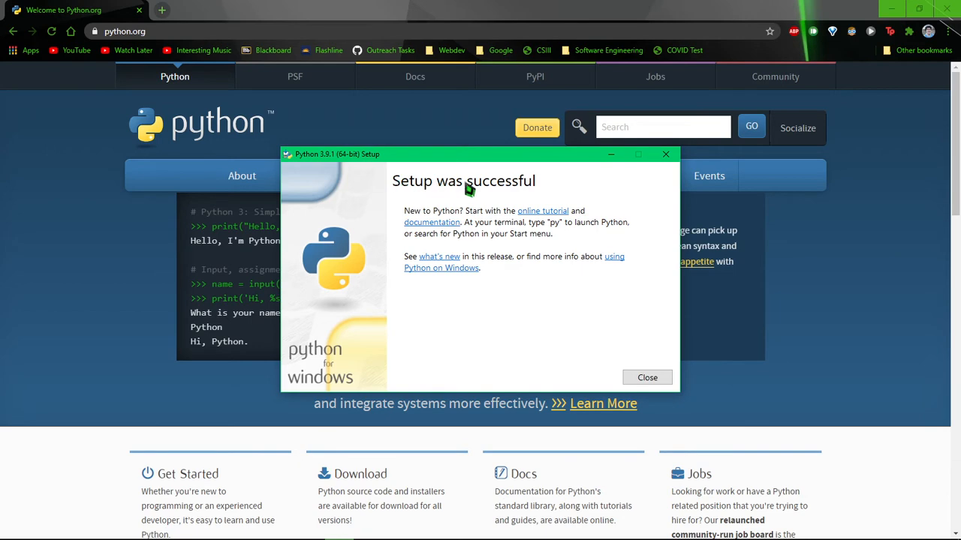
pyautogui.click(646, 378)
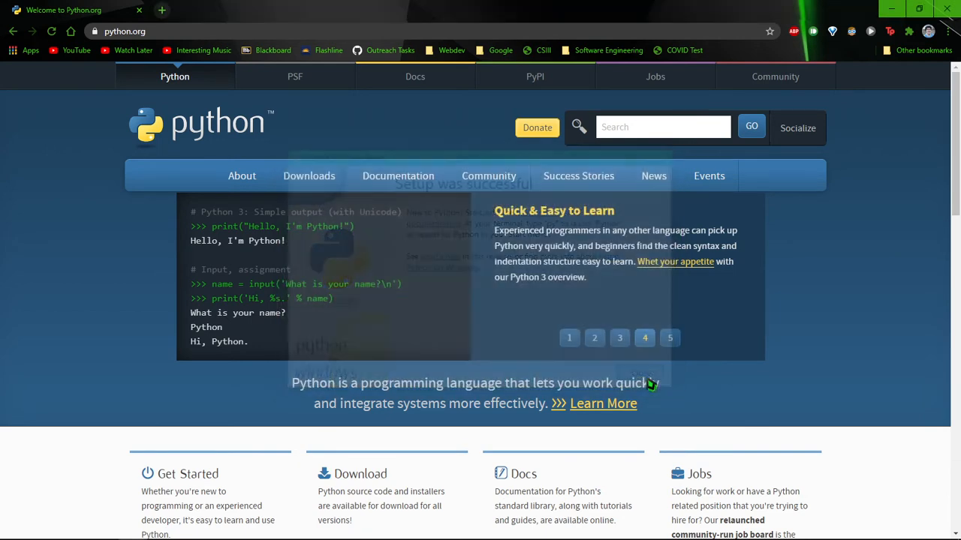
# Step: Switch to Visual Studio Code, open a new terminal in the Tutorials project and maximize it
pyautogui.middleClick(85, 4)
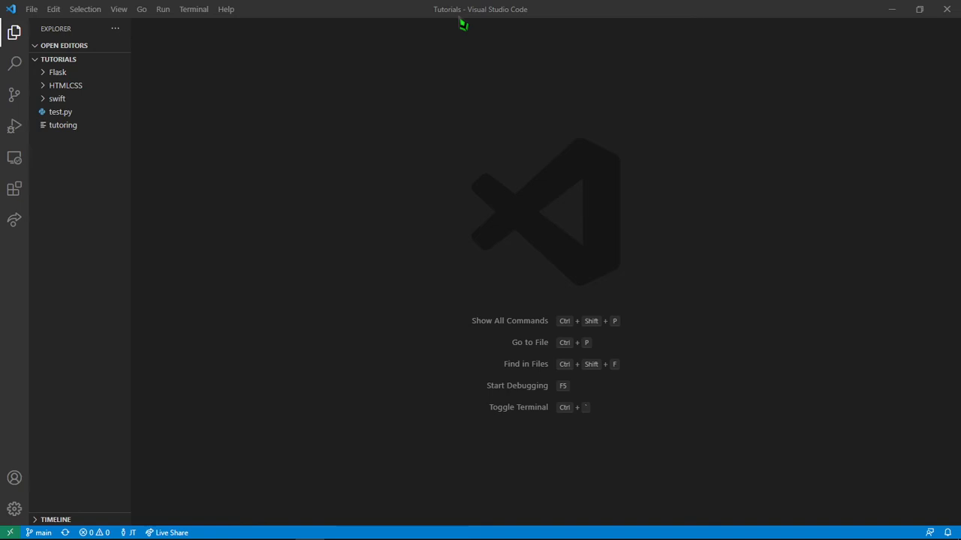
pyautogui.click(198, 10)
pyautogui.click(217, 30)
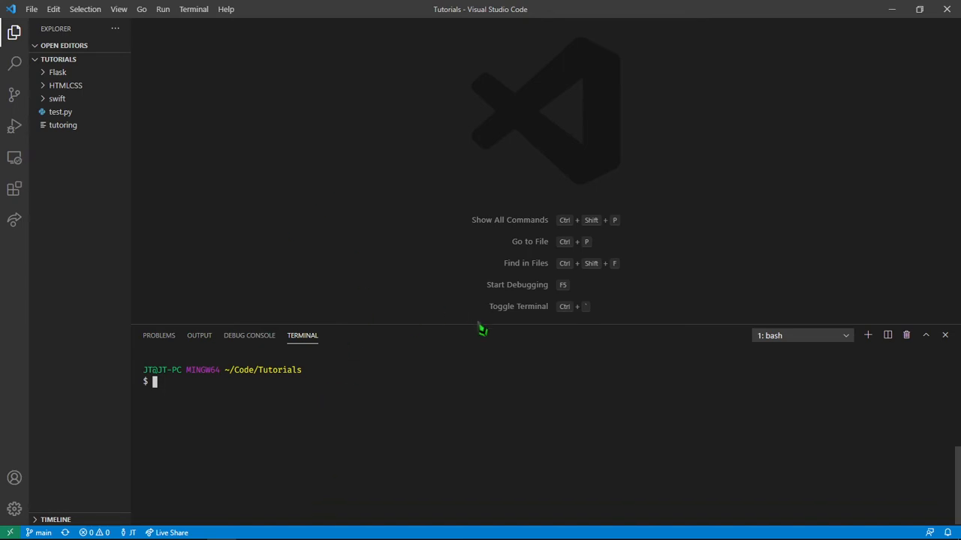
pyautogui.click(925, 336)
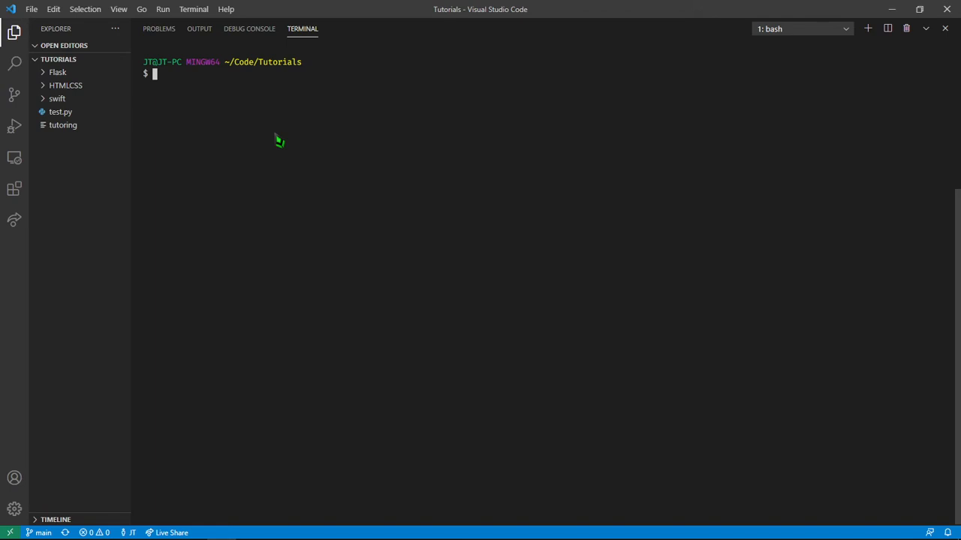
# Step: Check the installed Python version in the terminal with python --version
pyautogui.write('python')
pyautogui.write(' --v')
pyautogui.write('ersio')
pyautogui.press('BackSpace')
pyautogui.press('BackSpace')
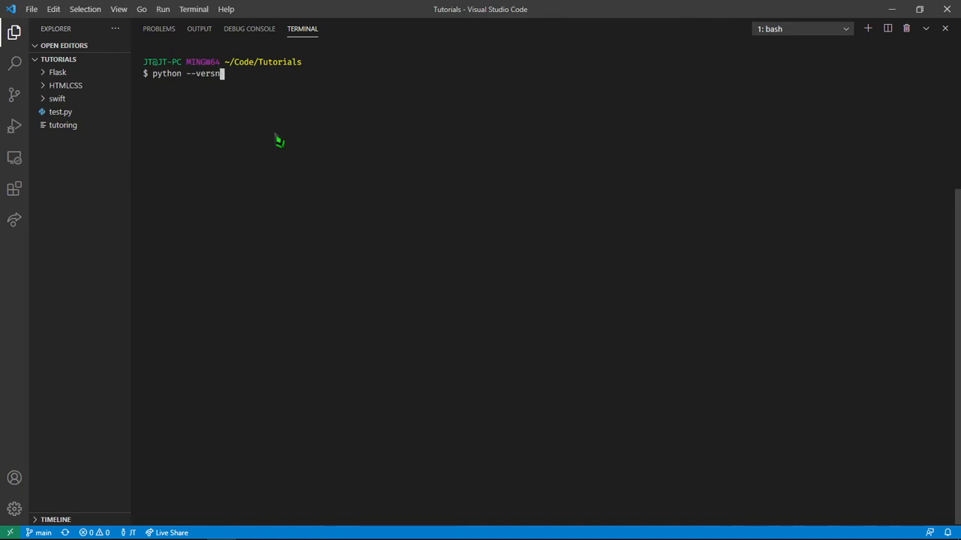
pyautogui.write('ion')
pyautogui.press('Return')
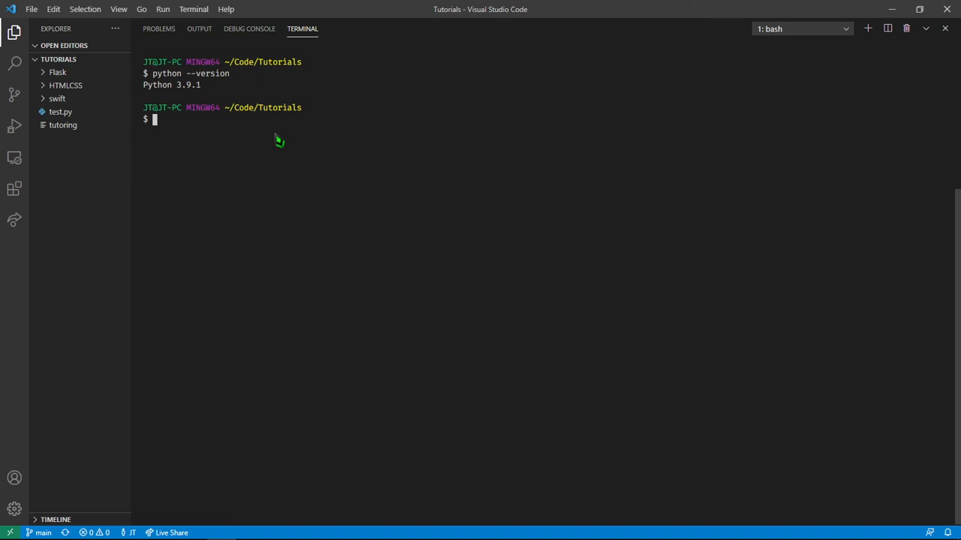
# Step: Try the version check with the python3 command by running python3 --version
pyautogui.press('Up')
pyautogui.press('Left')
pyautogui.press('Left')
pyautogui.press('Left')
pyautogui.press('Left')
pyautogui.press('Left')
pyautogui.press('Left')
pyautogui.press('Left')
pyautogui.press('Left')
pyautogui.press('Left')
pyautogui.write('3')
pyautogui.press('Return')
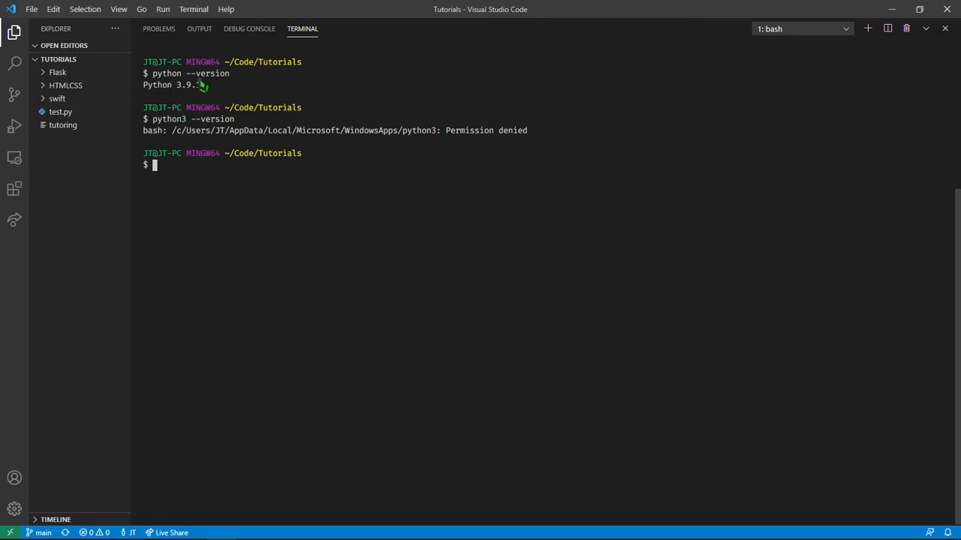
# Step: Start an interactive Python session in the terminal with python -i
pyautogui.moveTo(207, 90); pyautogui.dragTo(140, 87)
pyautogui.click(211, 91)
pyautogui.write('python -i')
pyautogui.press('Return')
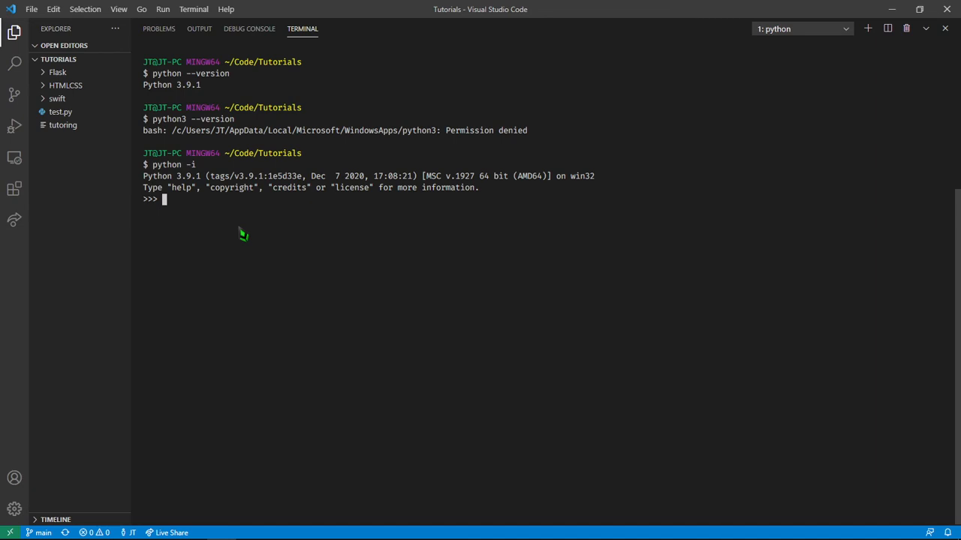
# Step: Run print("test") in the Python interpreter and end the session with exit()
pyautogui.write('print()')
pyautogui.write('test')
pyautogui.press('Return')
pyautogui.write('exit')
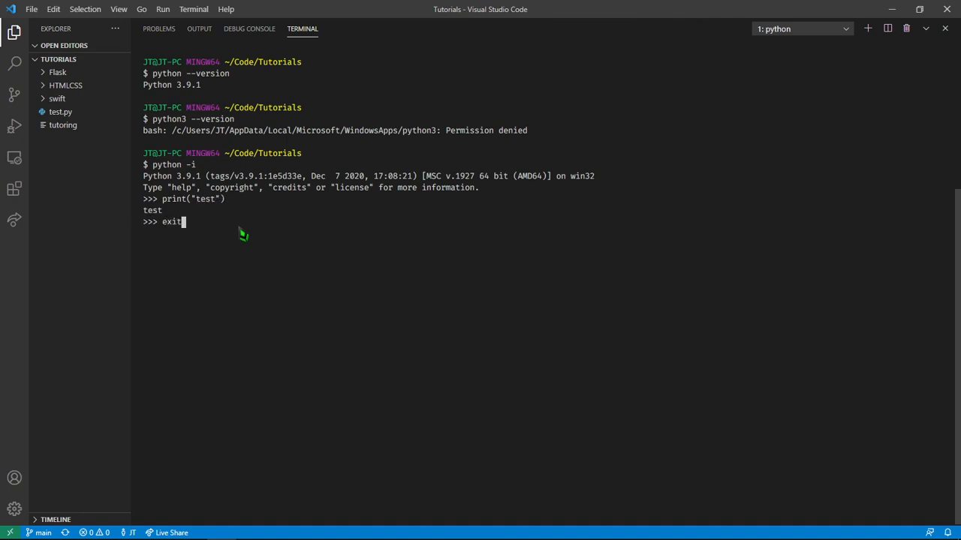
pyautogui.write('()')
pyautogui.press('Return')
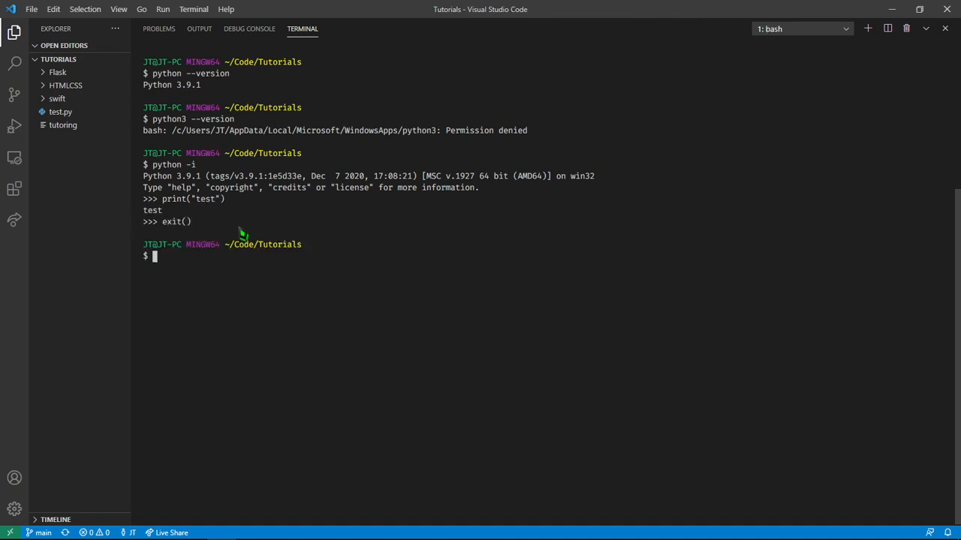
# Step: Check the pip version with pip --version and run pip install bottle to install the bottle package
pyautogui.write('pip --version')
pyautogui.press('Return')
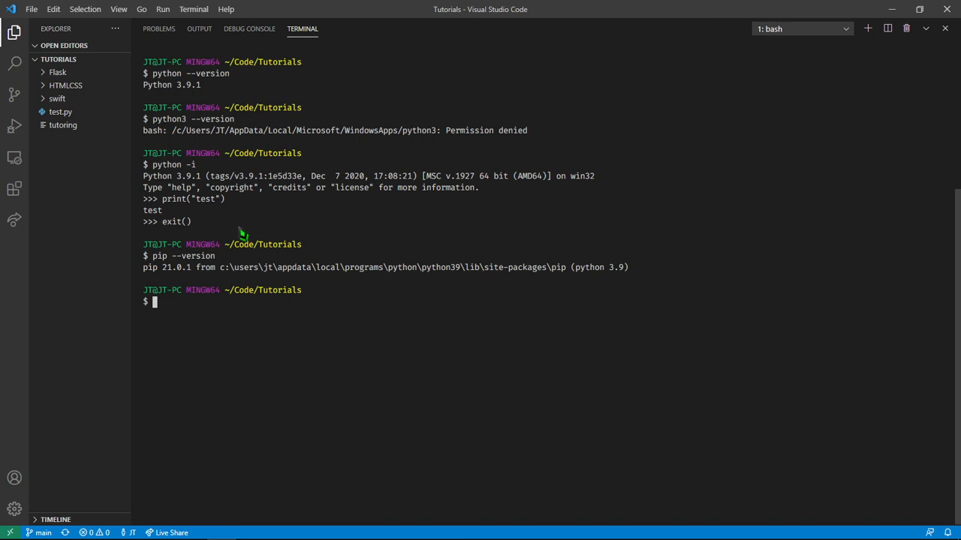
pyautogui.write('pip install bottle')
pyautogui.press('Return')
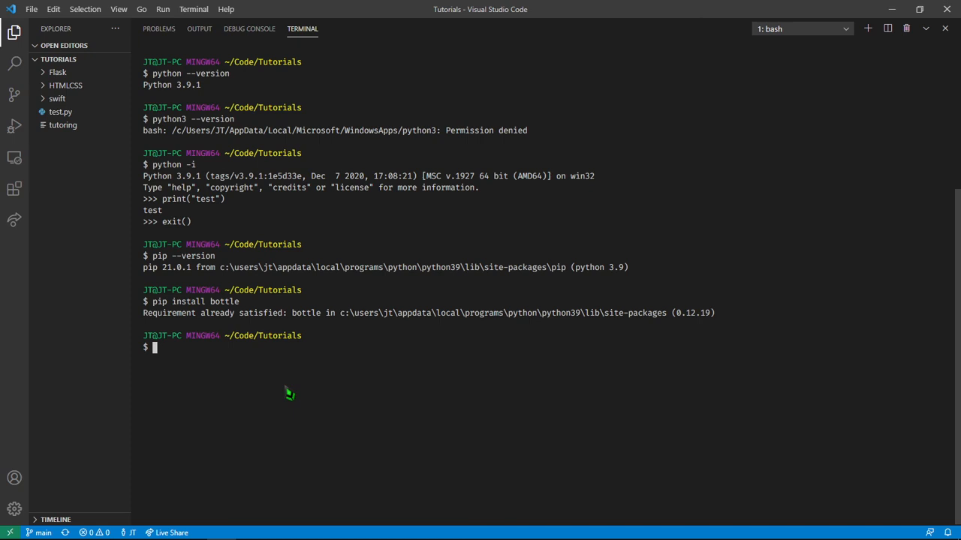
# Step: Open test.py in the editor and list the project folder's files in the terminal with ls
pyautogui.click(75, 112)
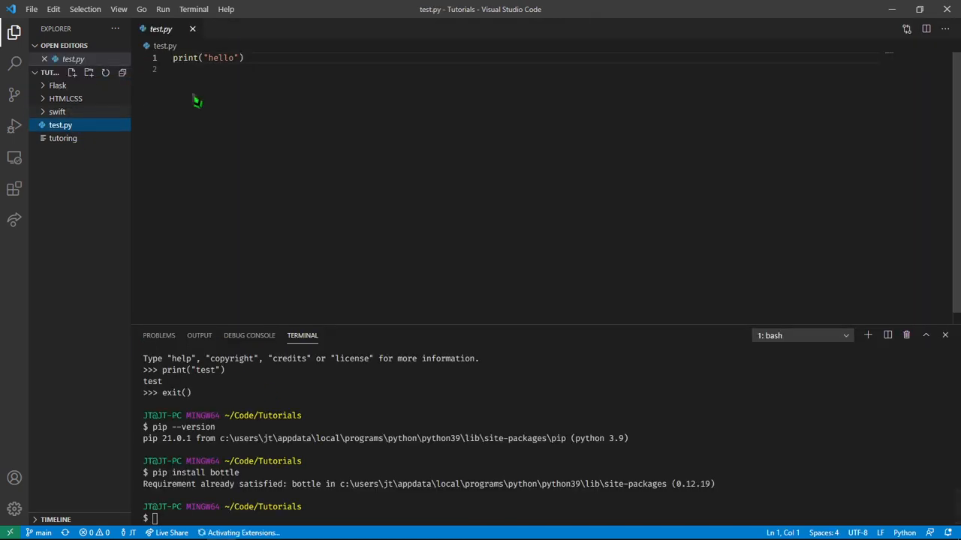
pyautogui.click(463, 463)
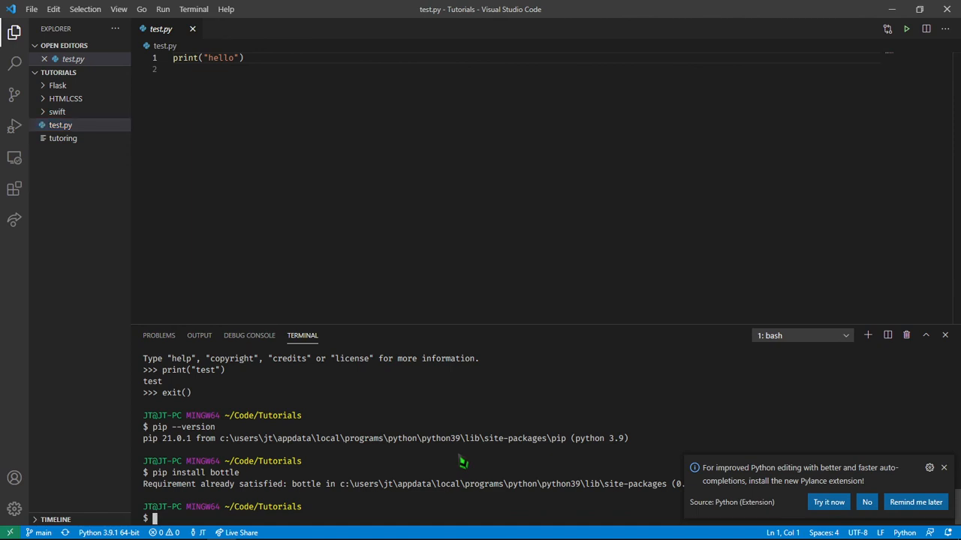
pyautogui.write('ls')
pyautogui.press('Return')
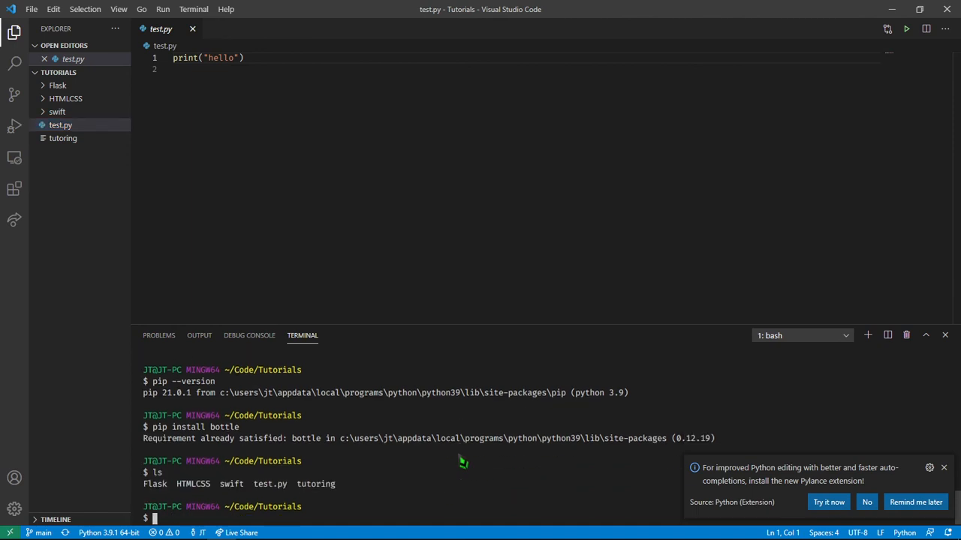
pyautogui.doubleClick(156, 472)
pyautogui.moveTo(253, 485); pyautogui.dragTo(289, 488)
# Step: Dismiss the Pylance extension notification and run the script in the terminal with python test.py
pyautogui.click(943, 466)
pyautogui.click(388, 507)
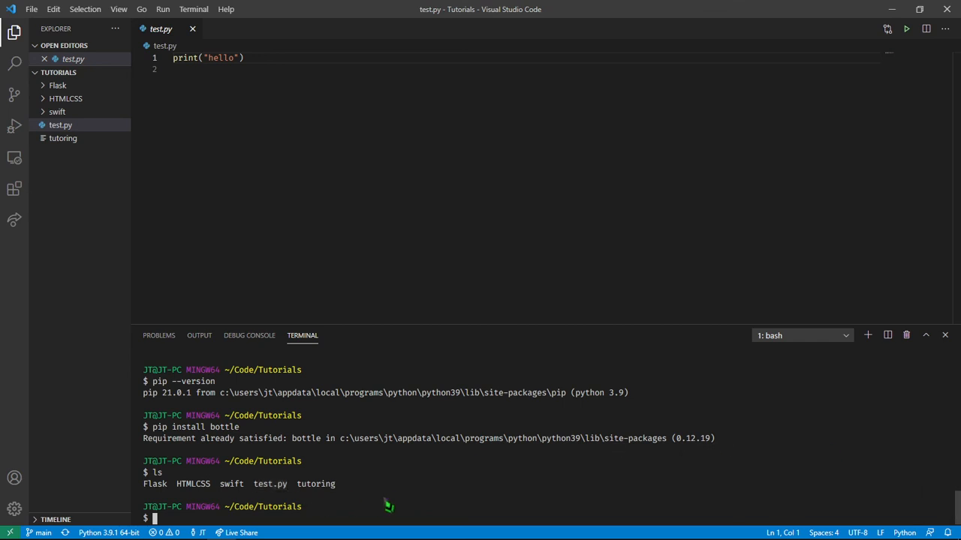
pyautogui.write('python test.py')
pyautogui.press('Return')
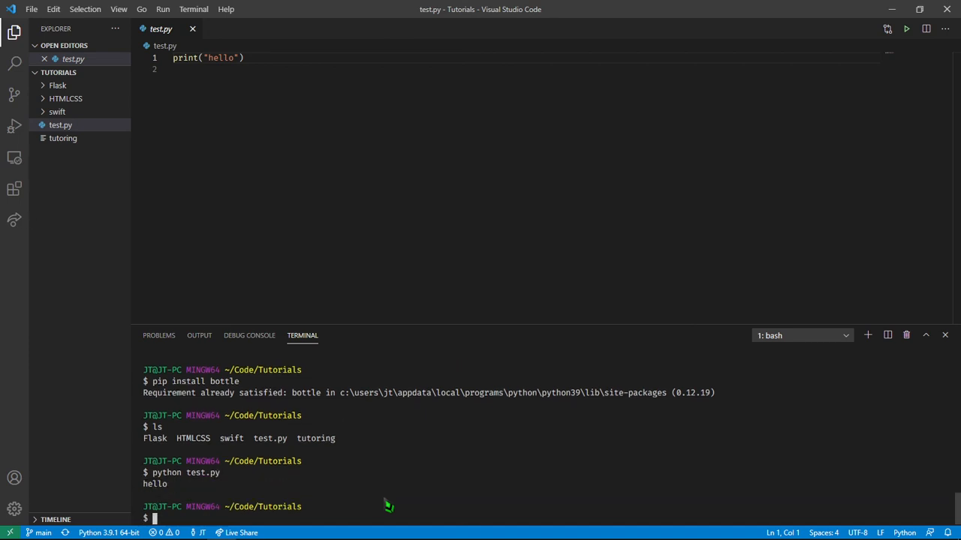